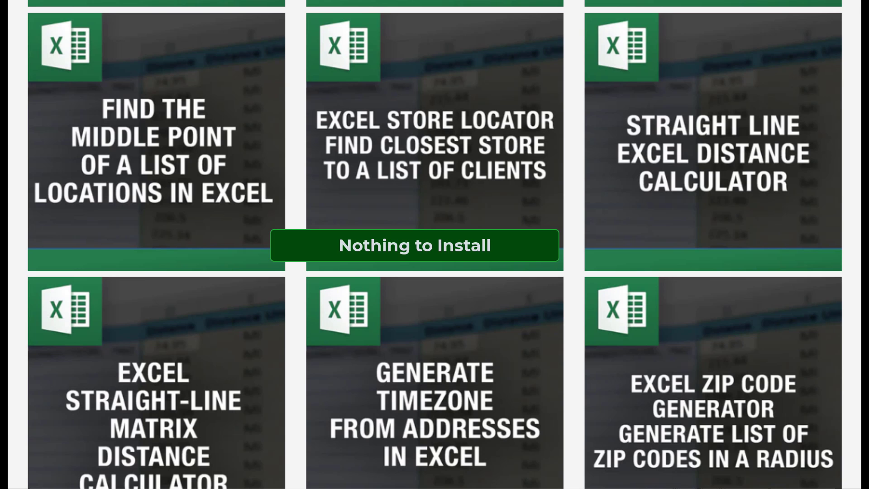
pyautogui.scroll(-3, 434, 244)
pyautogui.scroll(-3, 434, 244)
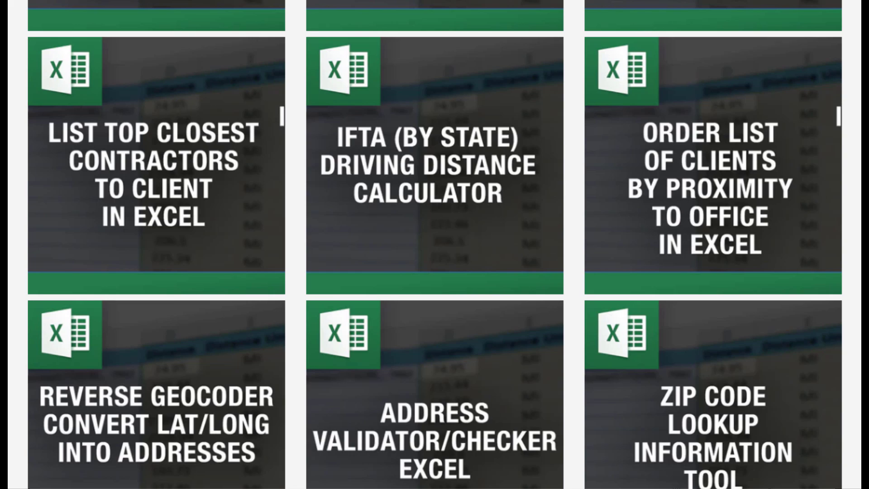
pyautogui.scroll(-3, 434, 244)
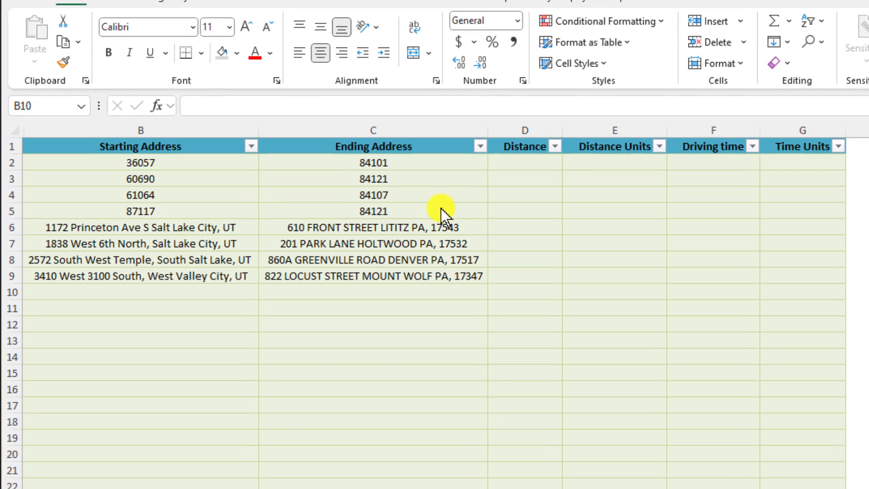
# Look over the address pairs and the empty Distance, Distance Units and Driving time cells
pyautogui.moveTo(130, 163); pyautogui.dragTo(413, 467)
pyautogui.click(294, 385)
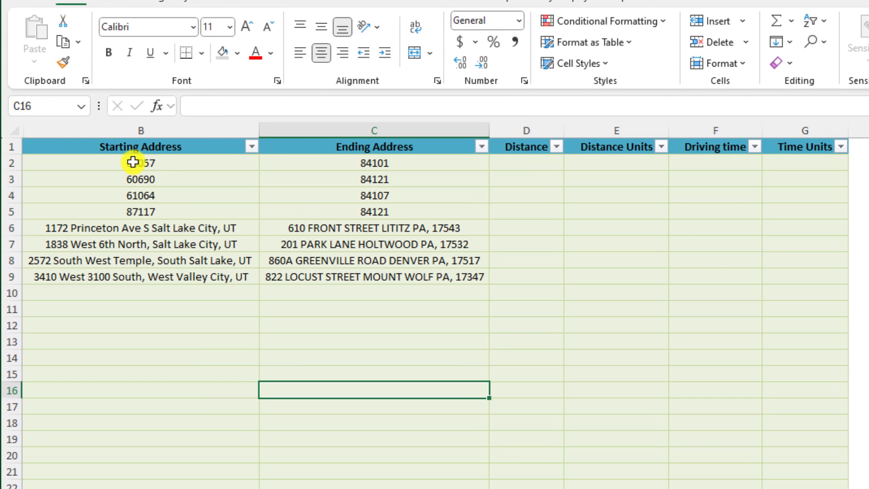
pyautogui.moveTo(131, 162); pyautogui.dragTo(377, 248)
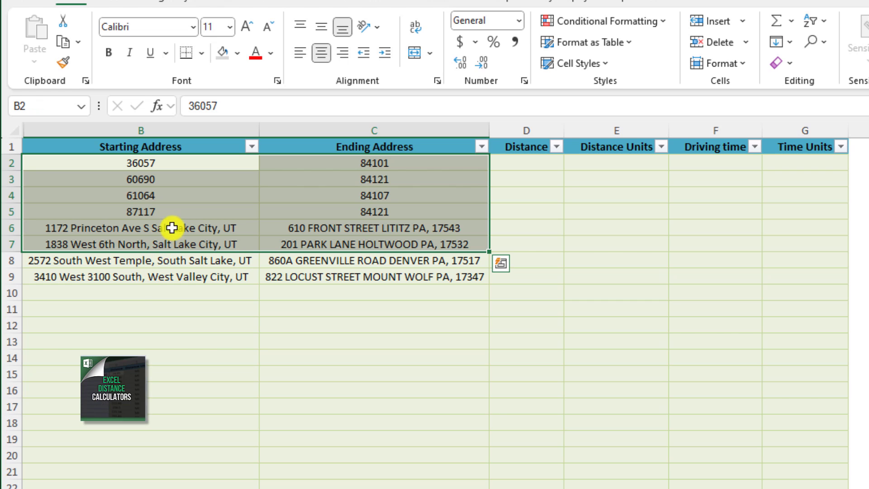
pyautogui.moveTo(132, 226); pyautogui.dragTo(393, 287)
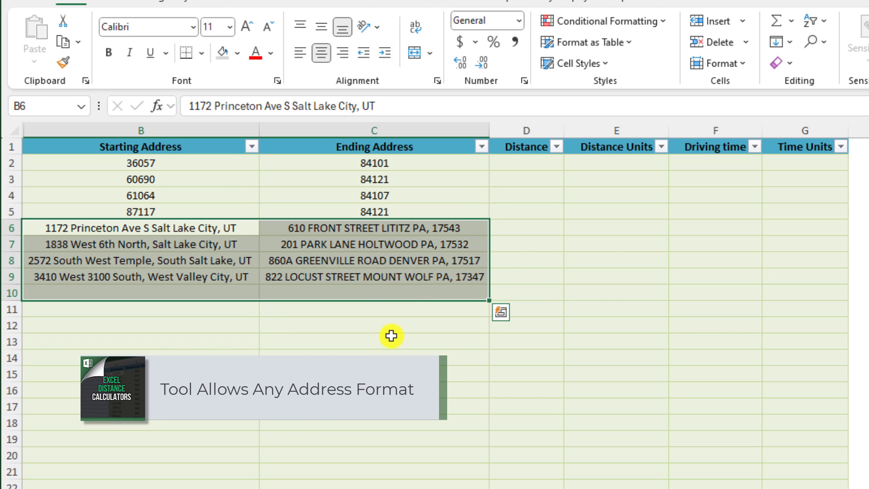
pyautogui.click(525, 165)
pyautogui.click(617, 165)
pyautogui.click(732, 176)
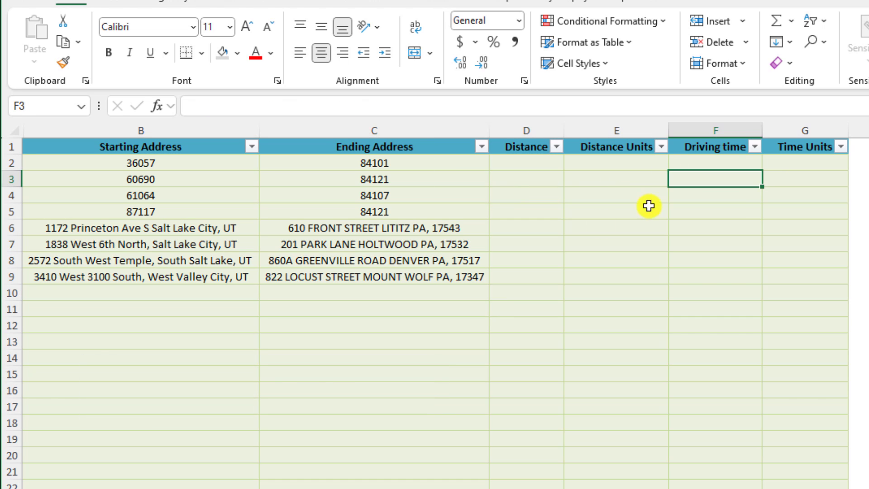
pyautogui.click(516, 164)
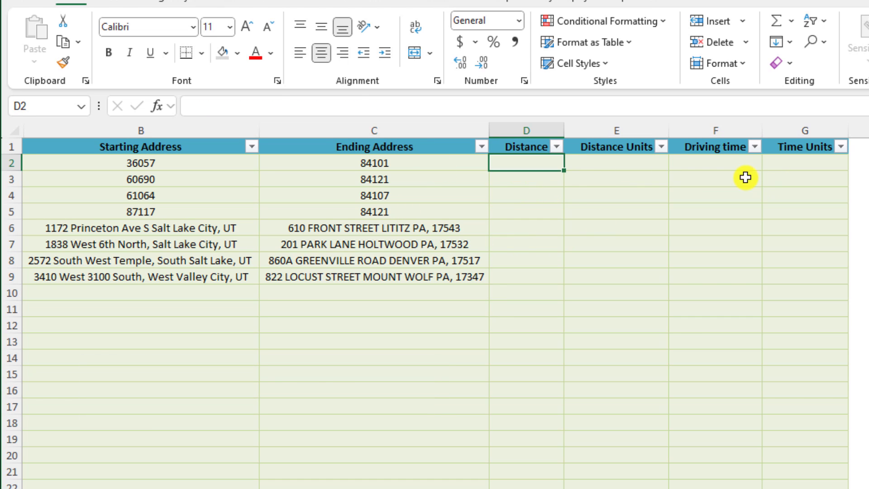
pyautogui.click(728, 161)
# Select all eight starting and ending address pairs from B2 to C10
pyautogui.moveTo(156, 164); pyautogui.dragTo(364, 181)
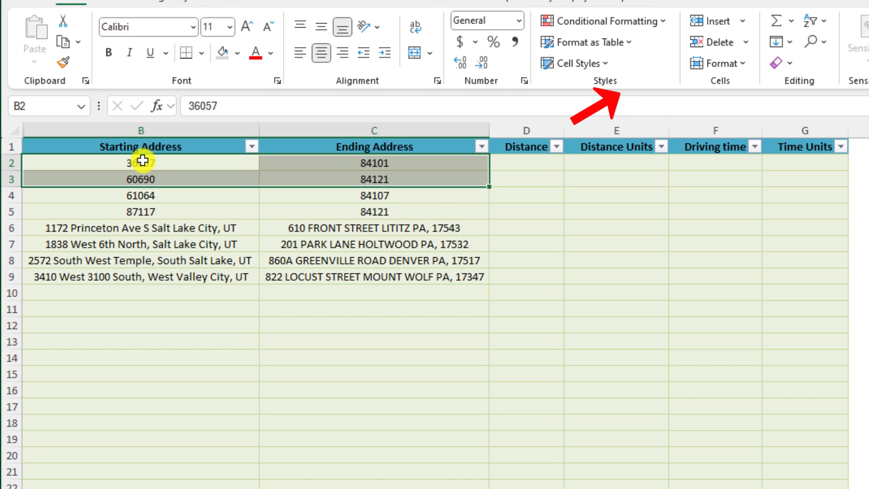
pyautogui.click(178, 227)
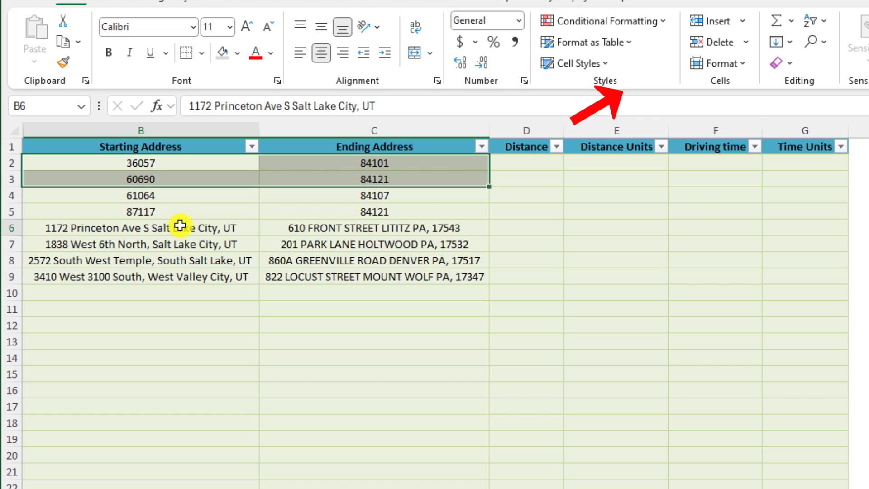
pyautogui.moveTo(175, 159); pyautogui.dragTo(330, 291)
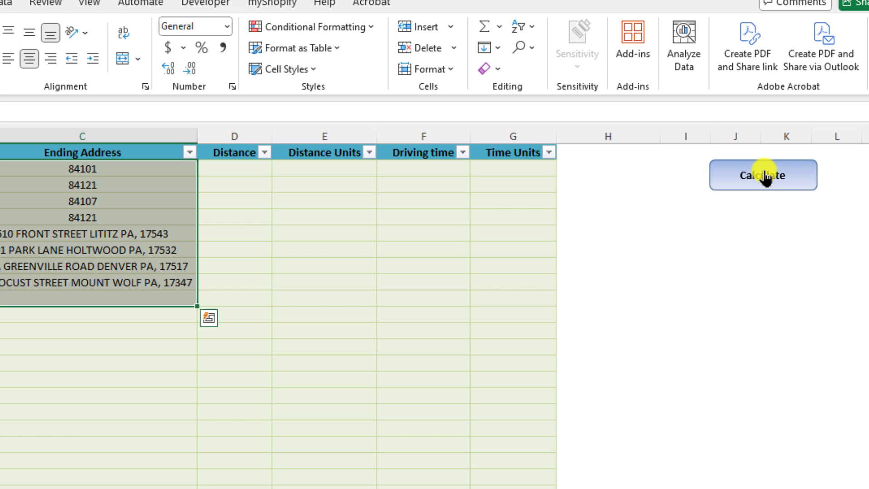
# Run Calculate and check row 2's result of 1865.08 Mi and 1650 Minutes
pyautogui.click(764, 175)
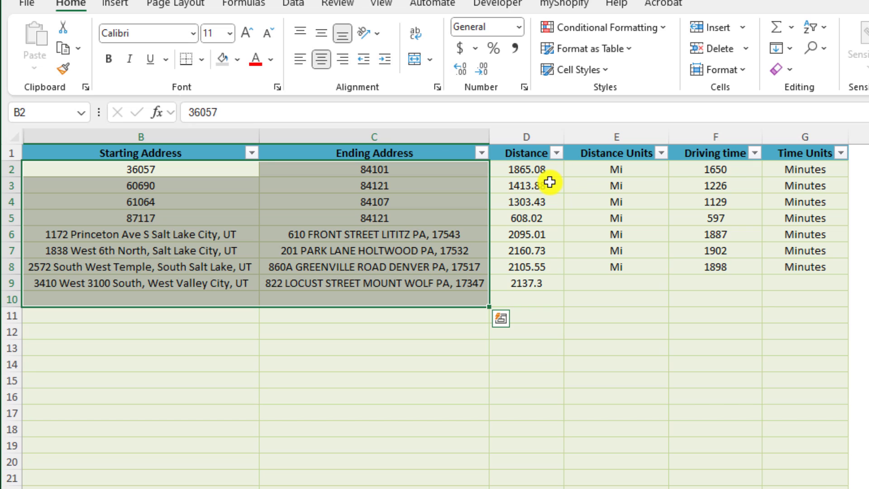
pyautogui.click(541, 174)
pyautogui.click(730, 175)
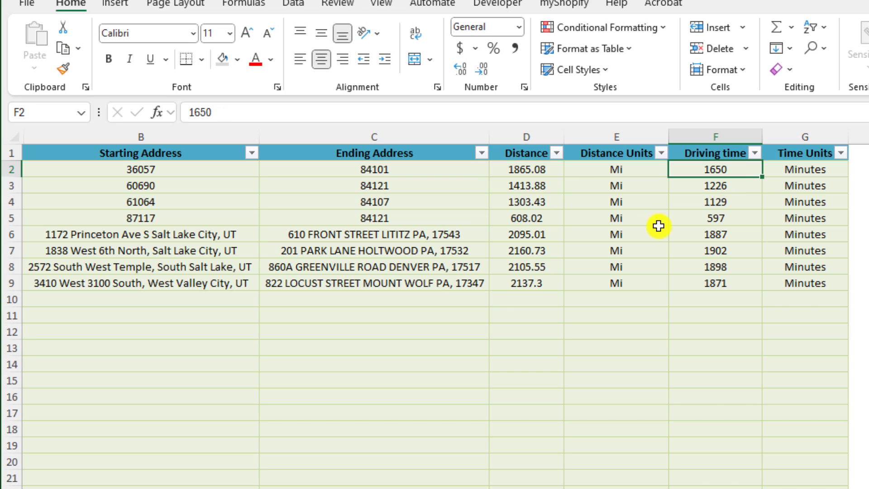
# Review the zip code pairs in rows 2–3 and the street-address pairs in rows 6–9
pyautogui.moveTo(128, 169); pyautogui.dragTo(392, 170)
pyautogui.moveTo(132, 186); pyautogui.dragTo(402, 193)
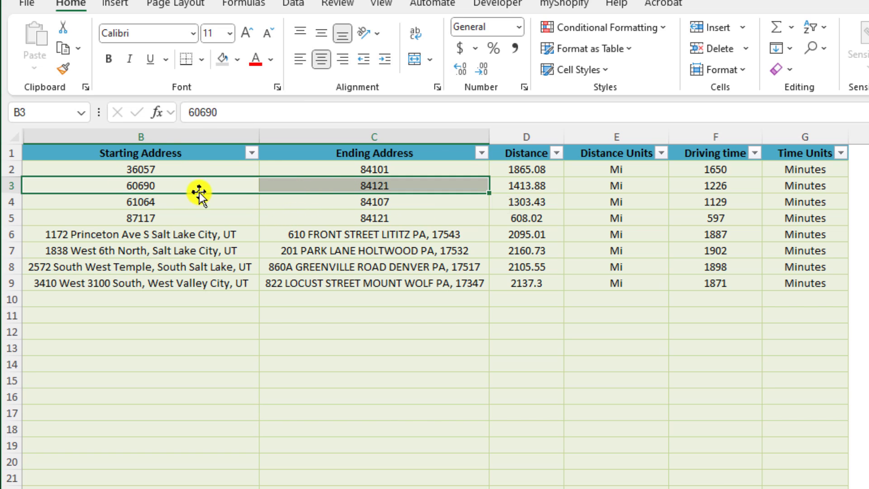
pyautogui.moveTo(167, 232); pyautogui.dragTo(375, 292)
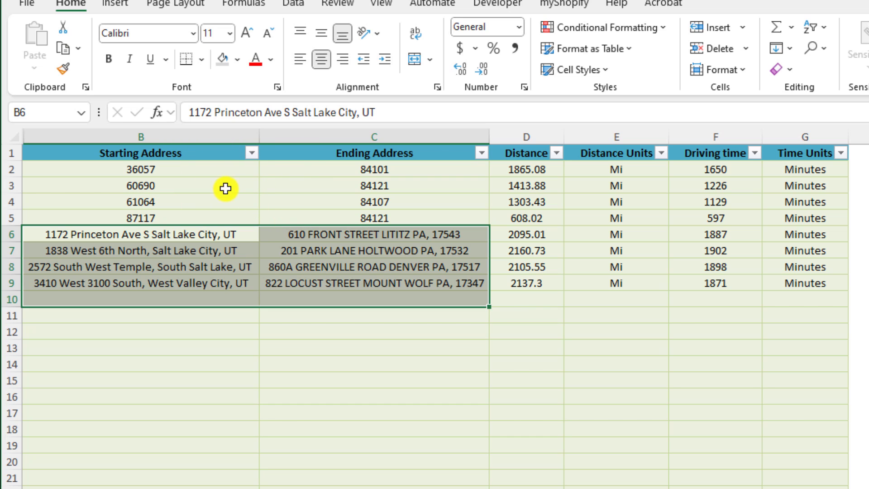
# Copy the ending address in row 6
pyautogui.moveTo(386, 202); pyautogui.dragTo(386, 243)
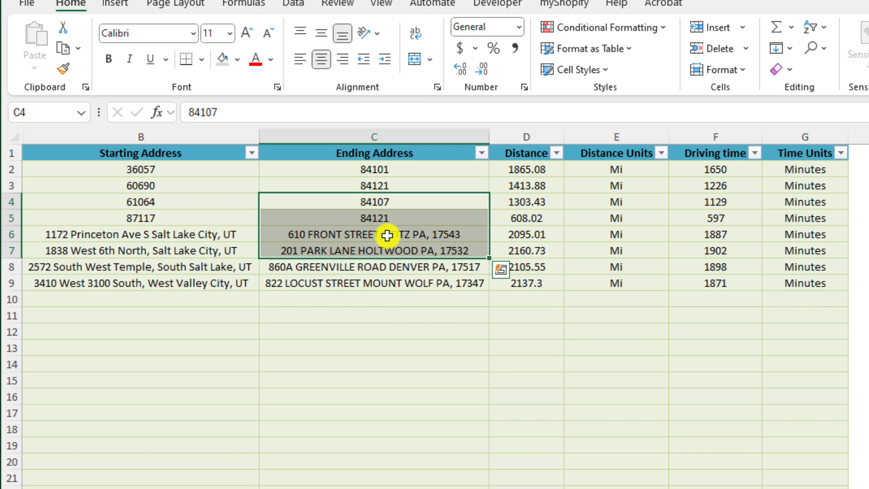
pyautogui.click(386, 234)
pyautogui.rightClick(398, 238)
pyautogui.click(459, 289)
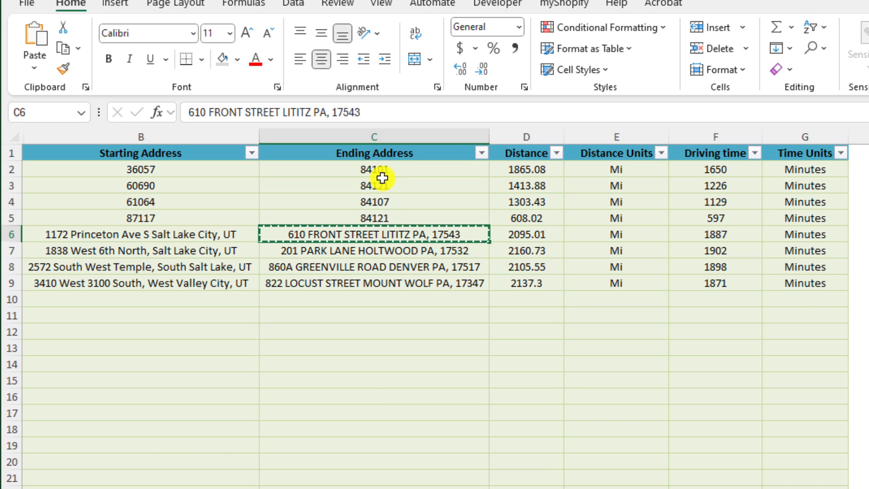
# Copy the formatting of ending cells C2:C3 onto C4:C5
pyautogui.moveTo(382, 175); pyautogui.dragTo(398, 189)
pyautogui.rightClick(398, 189)
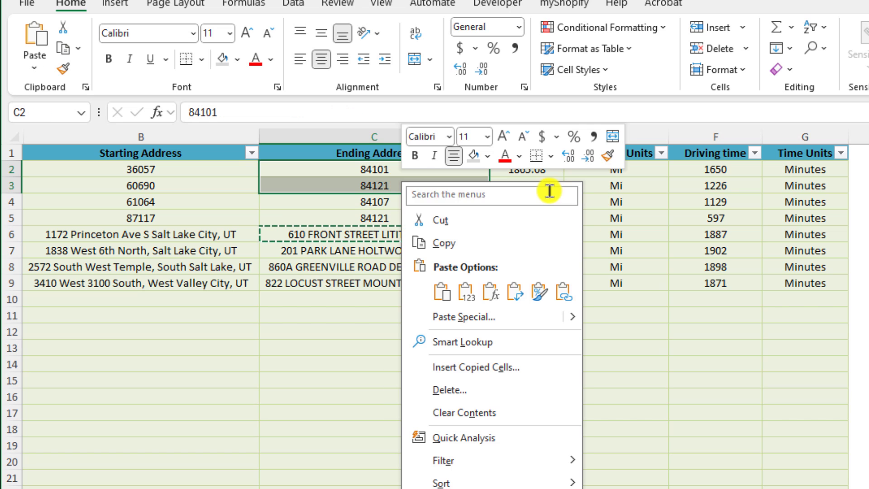
pyautogui.click(606, 156)
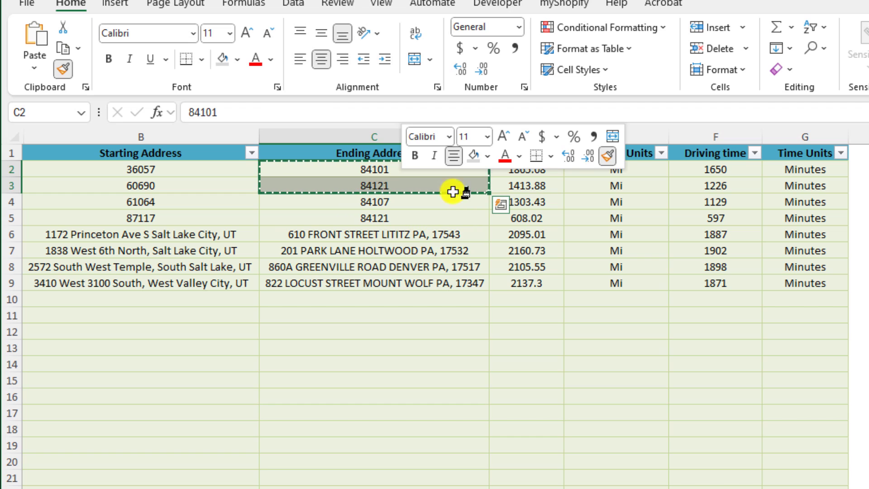
pyautogui.click(387, 202)
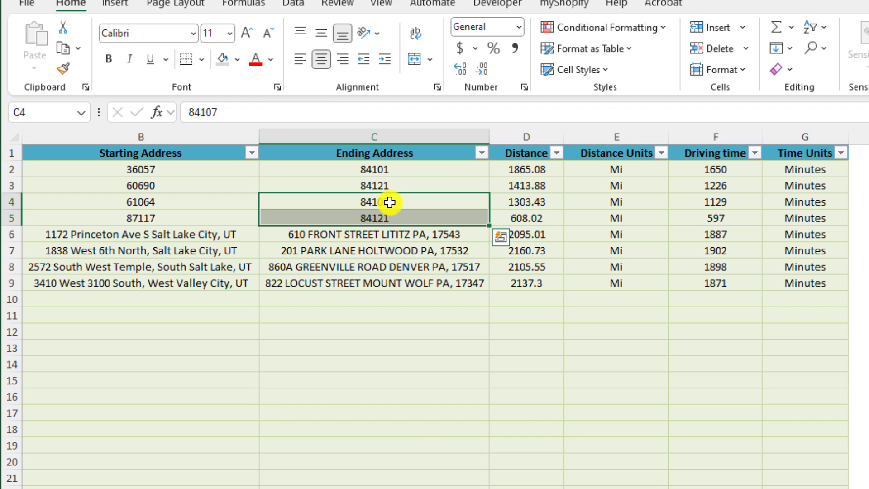
pyautogui.rightClick(396, 200)
pyautogui.press('Escape')
pyautogui.click(335, 248)
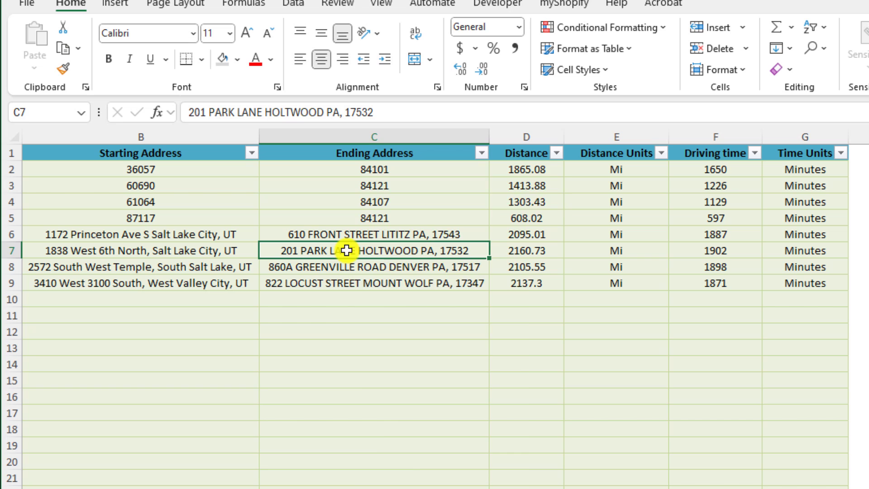
pyautogui.rightClick(337, 249)
pyautogui.click(405, 292)
pyautogui.click(382, 169)
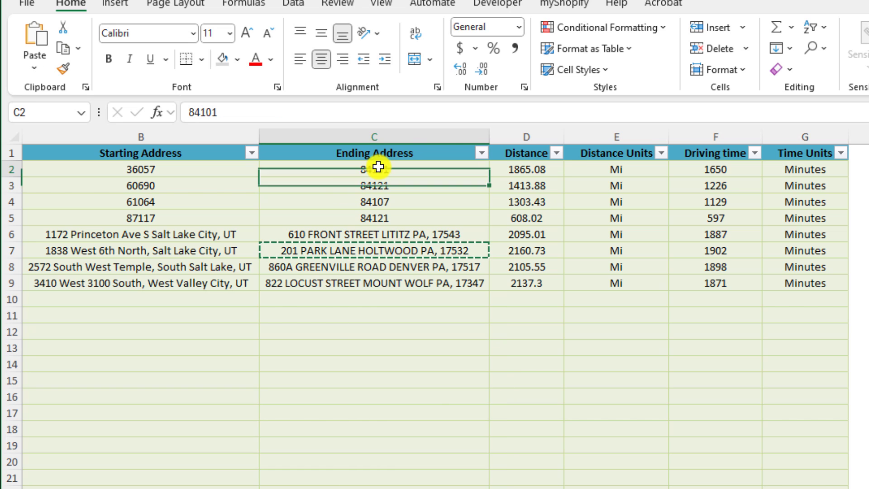
pyautogui.rightClick(390, 172)
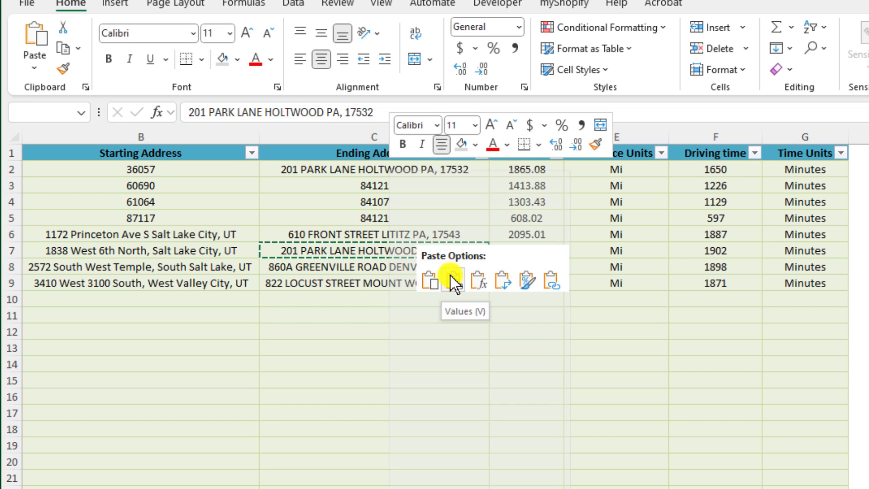
# Paste the address into C2 as values and recalculate from scratch, giving 886.22 miles
pyautogui.click(451, 278)
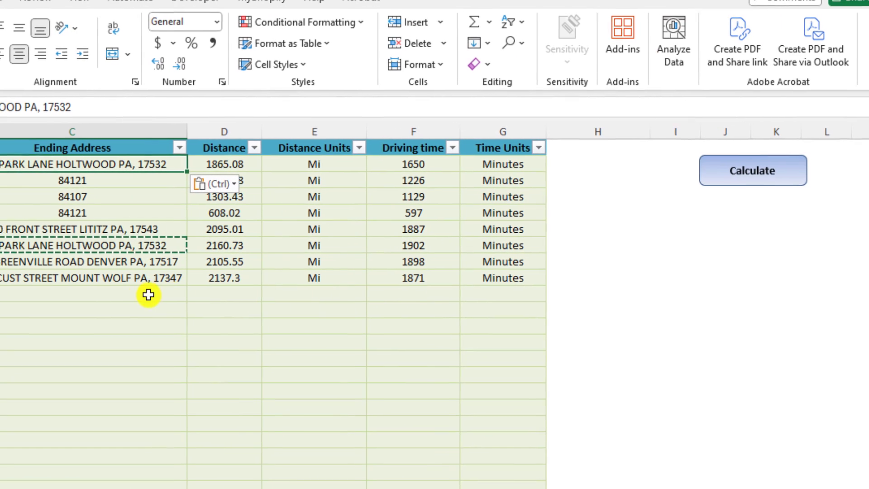
pyautogui.click(740, 170)
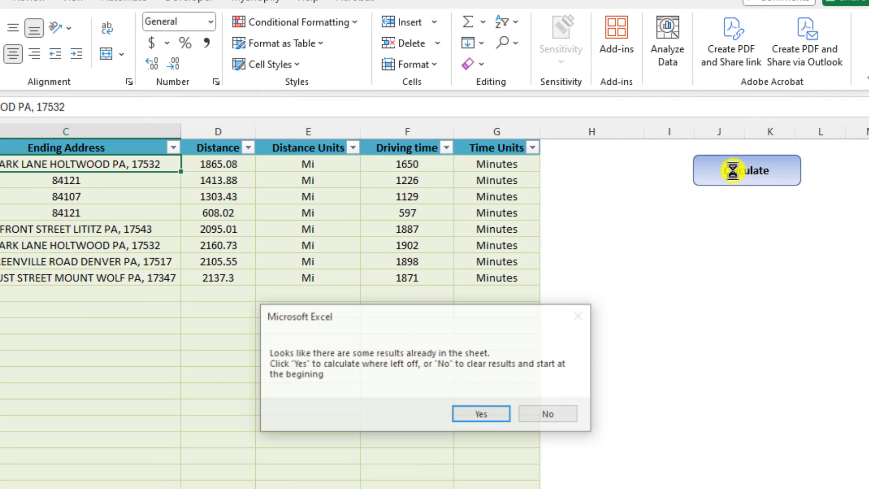
pyautogui.click(545, 413)
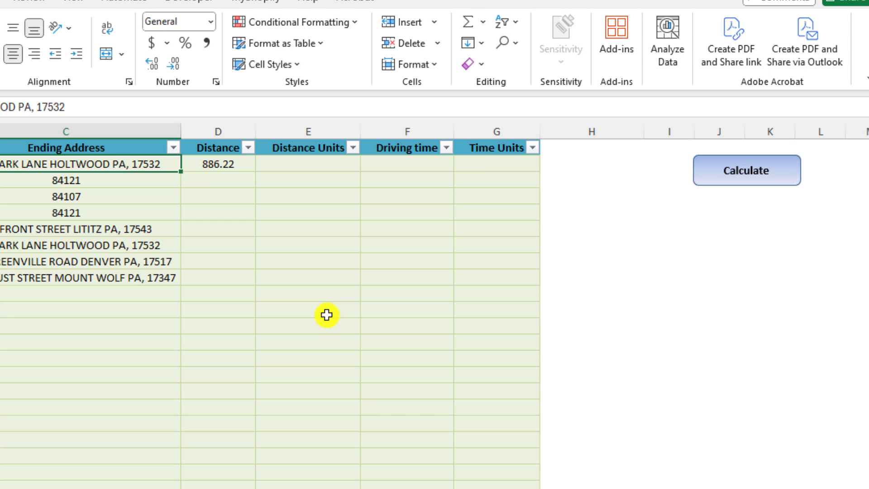